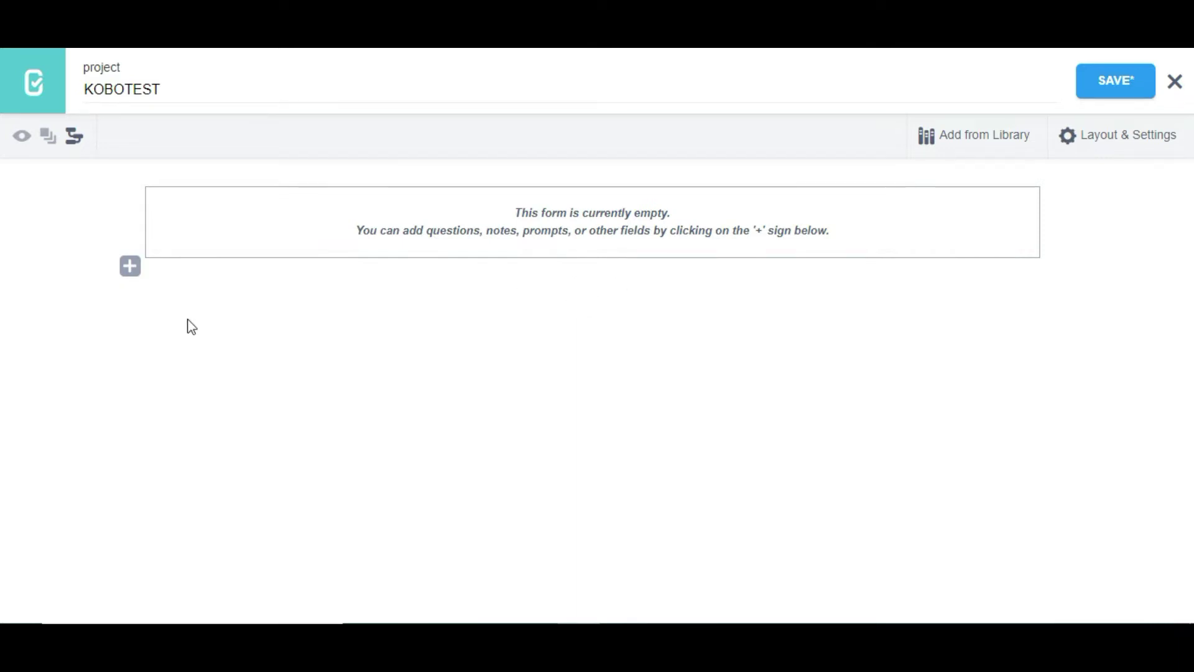
Step: Add a Barcode / QR Code question, 'Use the camera to scan a barcode', to the empty KOBOTEST form
{"action": "left_click", "coordinate": [130, 266]}
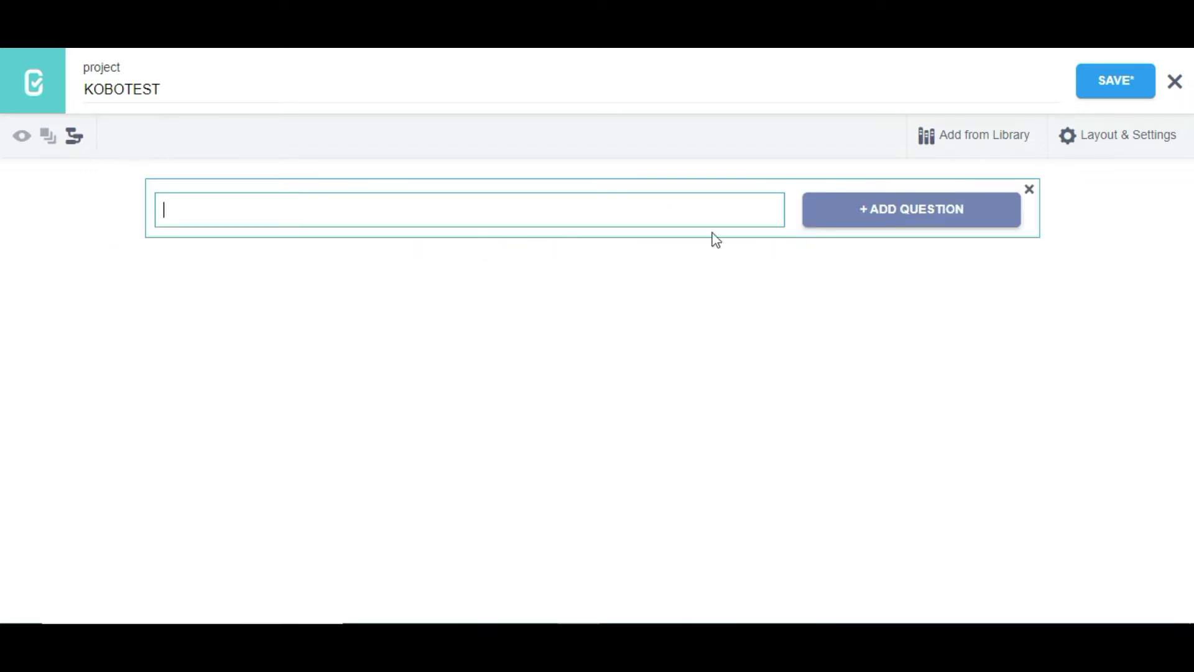
{"action": "left_click", "coordinate": [893, 212]}
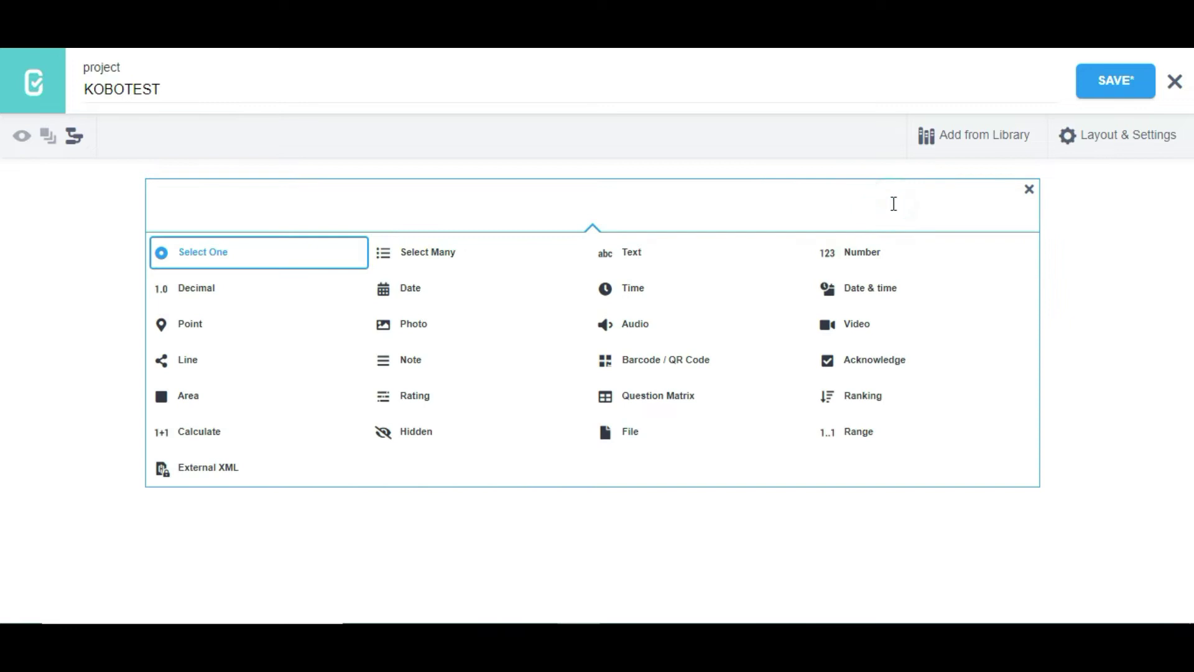
{"action": "left_click", "coordinate": [668, 366]}
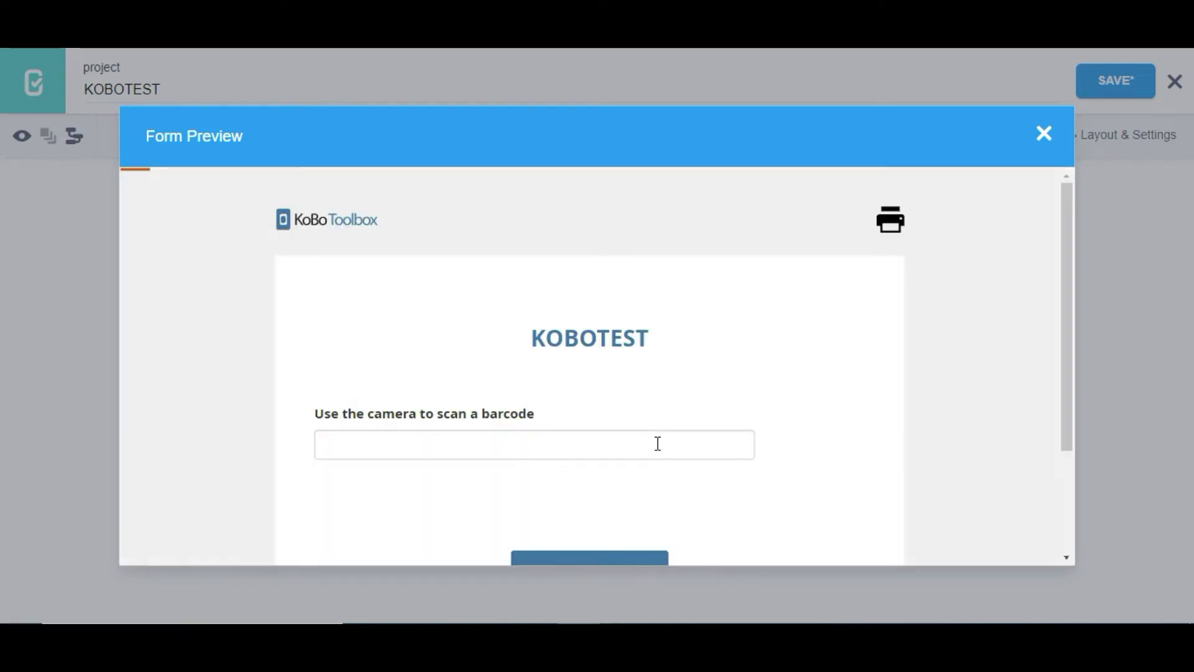
Step: Close the form preview and save the KOBOTEST form with its new barcode question
{"action": "scroll", "coordinate": [657, 445], "scroll_direction": "down", "scroll_amount": 2}
{"action": "scroll", "coordinate": [656, 445], "scroll_direction": "up", "scroll_amount": 2}
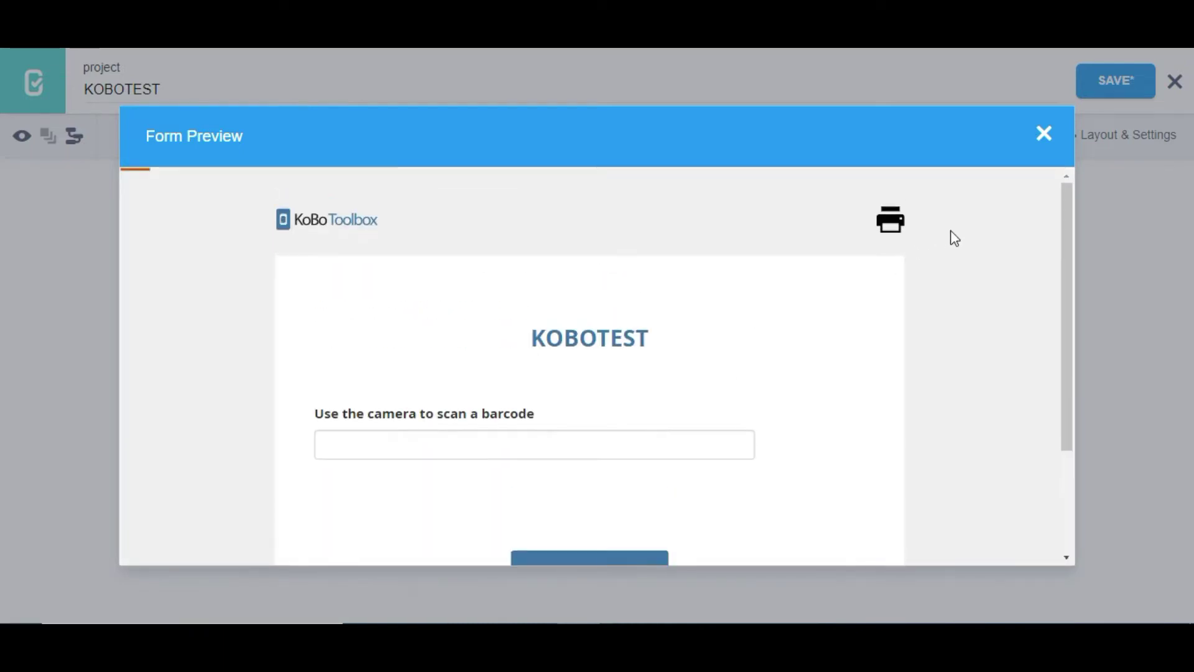
{"action": "left_click", "coordinate": [1045, 133]}
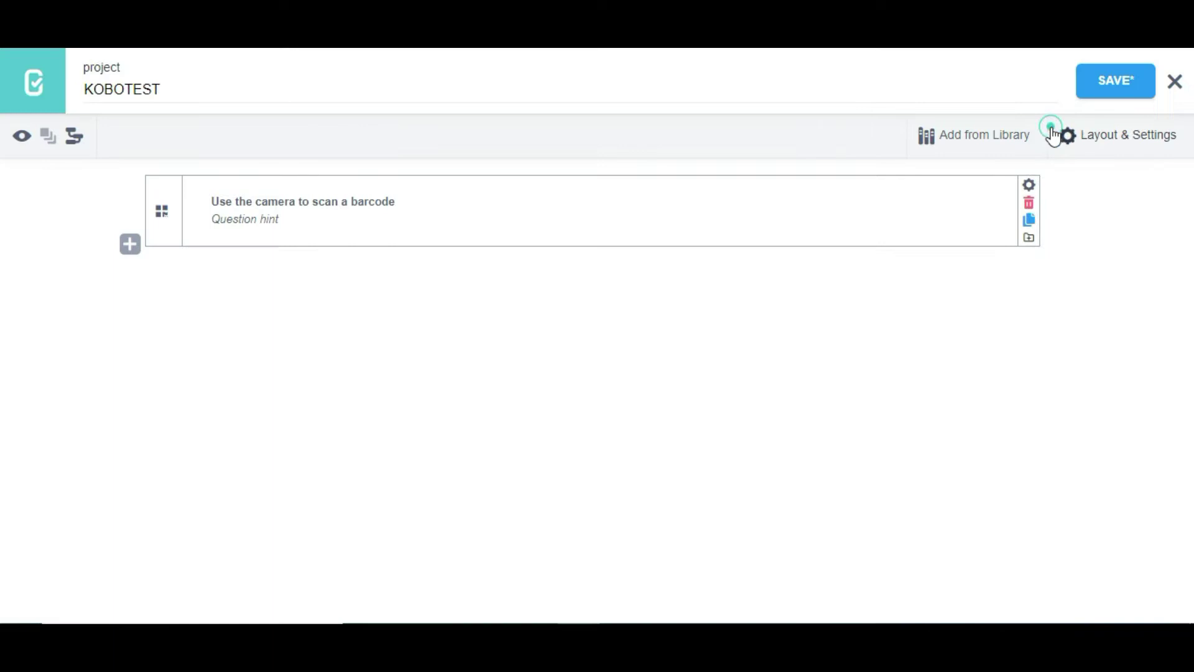
{"action": "left_click", "coordinate": [1118, 94]}
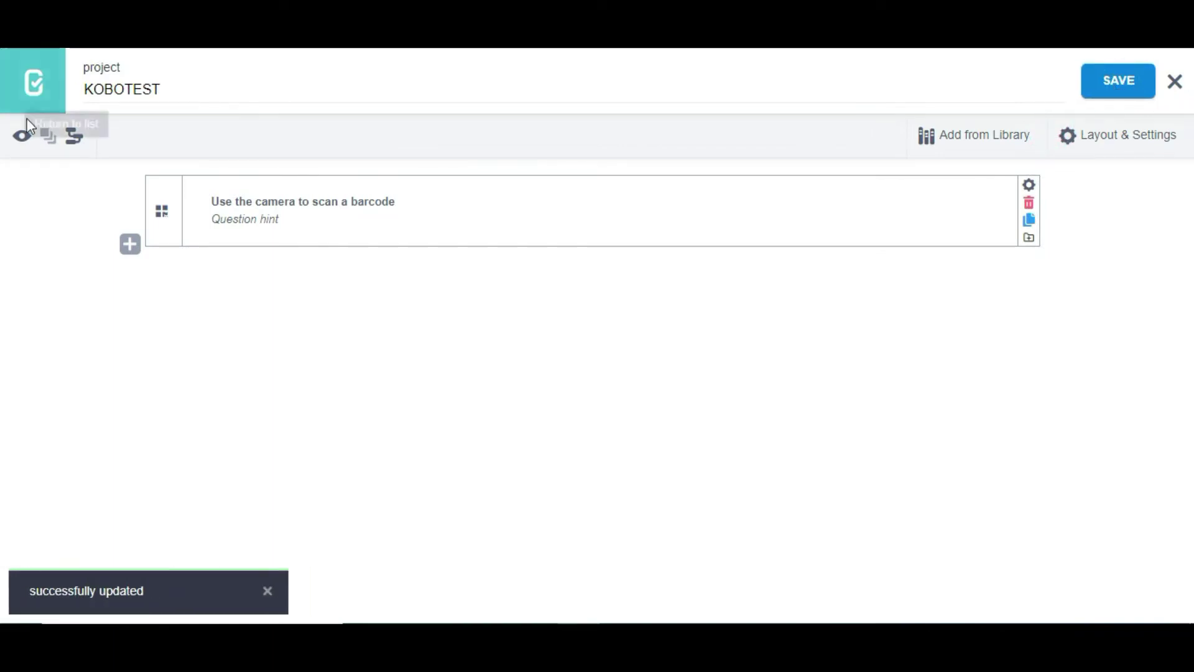
Step: Open KOBOTEST from the projects list and redeploy it as v9, overwriting the existing deployment
{"action": "left_click", "coordinate": [38, 96]}
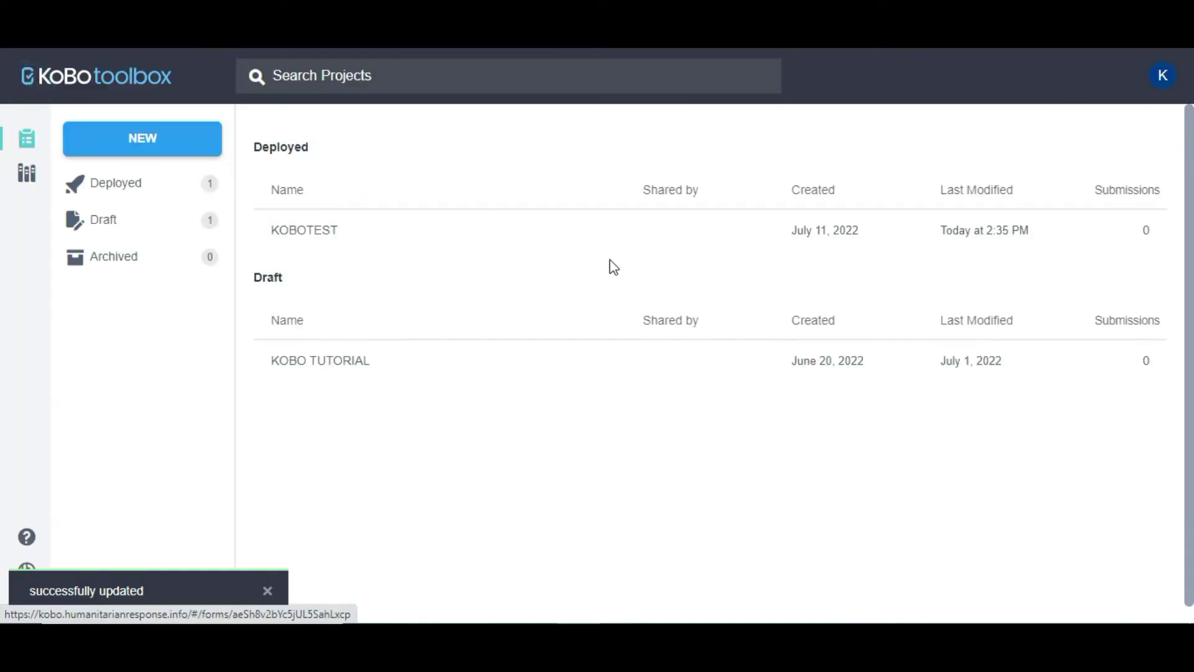
{"action": "left_click", "coordinate": [396, 243]}
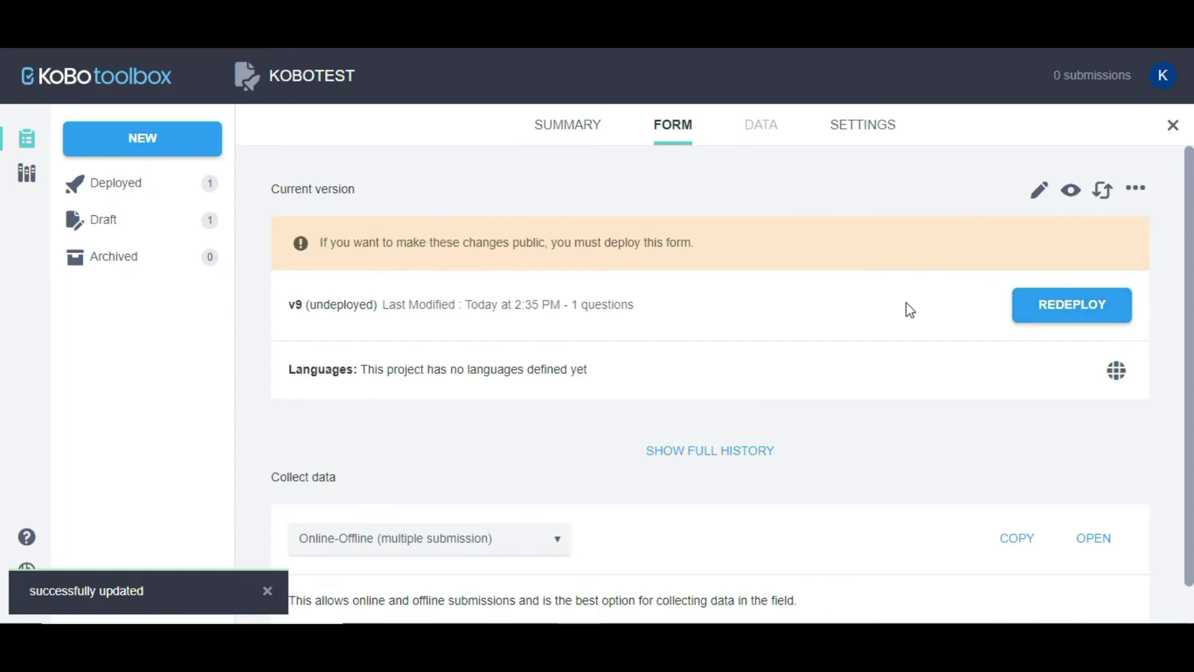
{"action": "left_click", "coordinate": [1079, 313]}
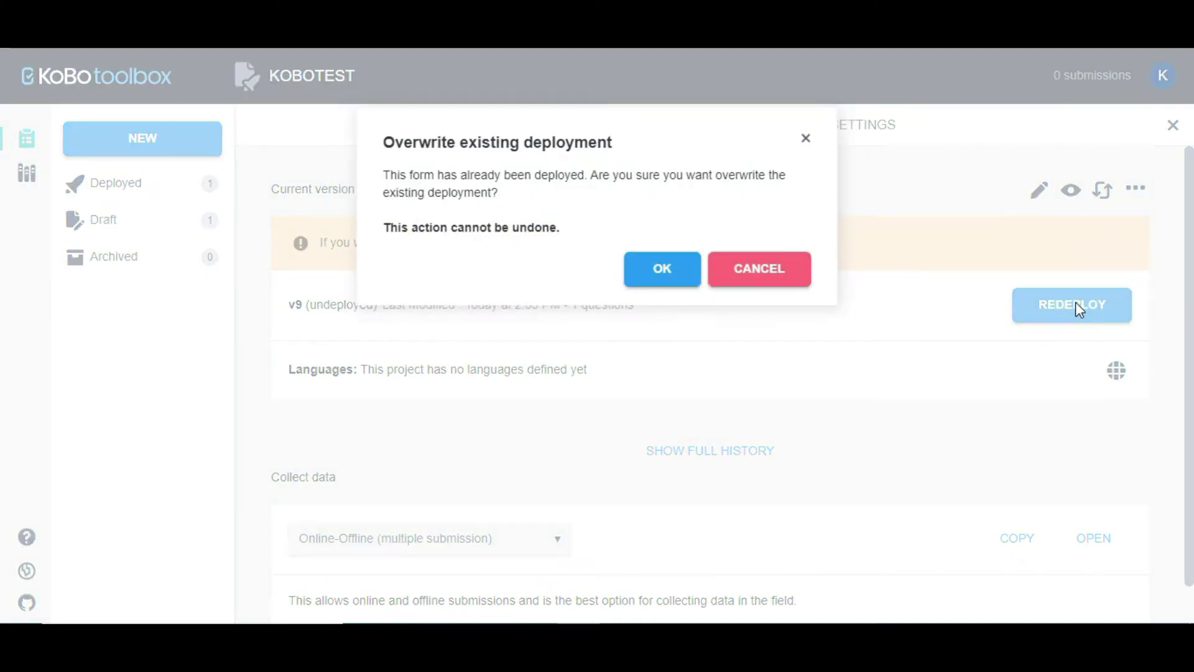
{"action": "left_click", "coordinate": [654, 277]}
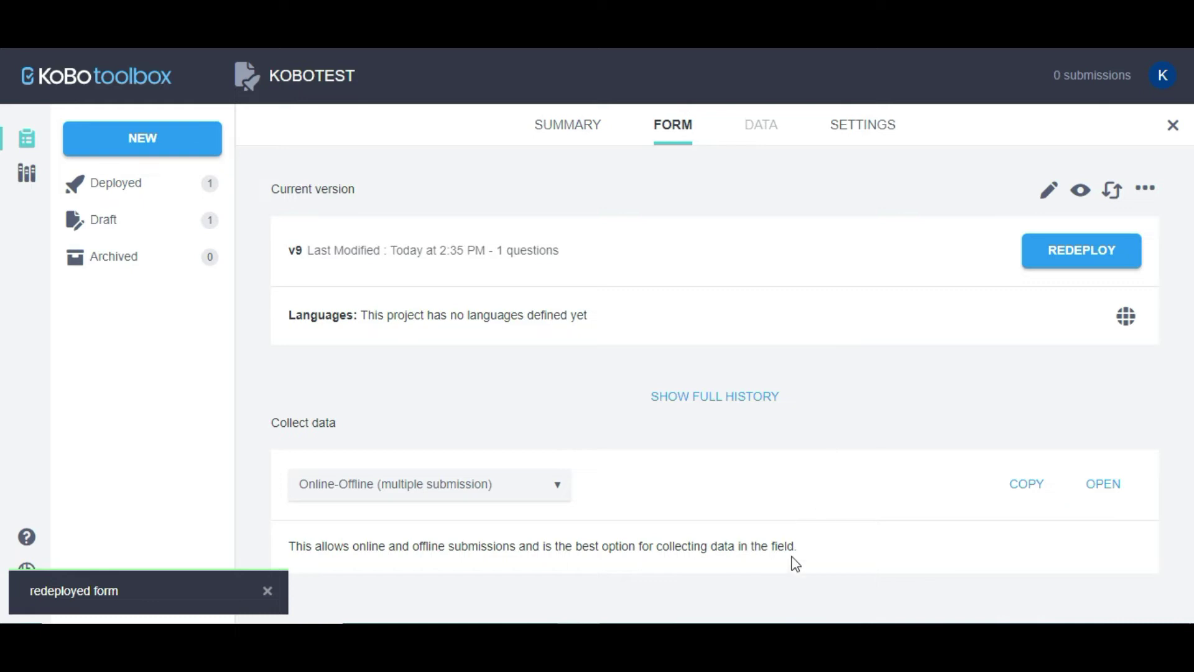
Step: On the mirrored phone, download the KOBOTEST form via Get Blank Form and open Fill Blank Form
{"action": "key", "text": "alt+Tab"}
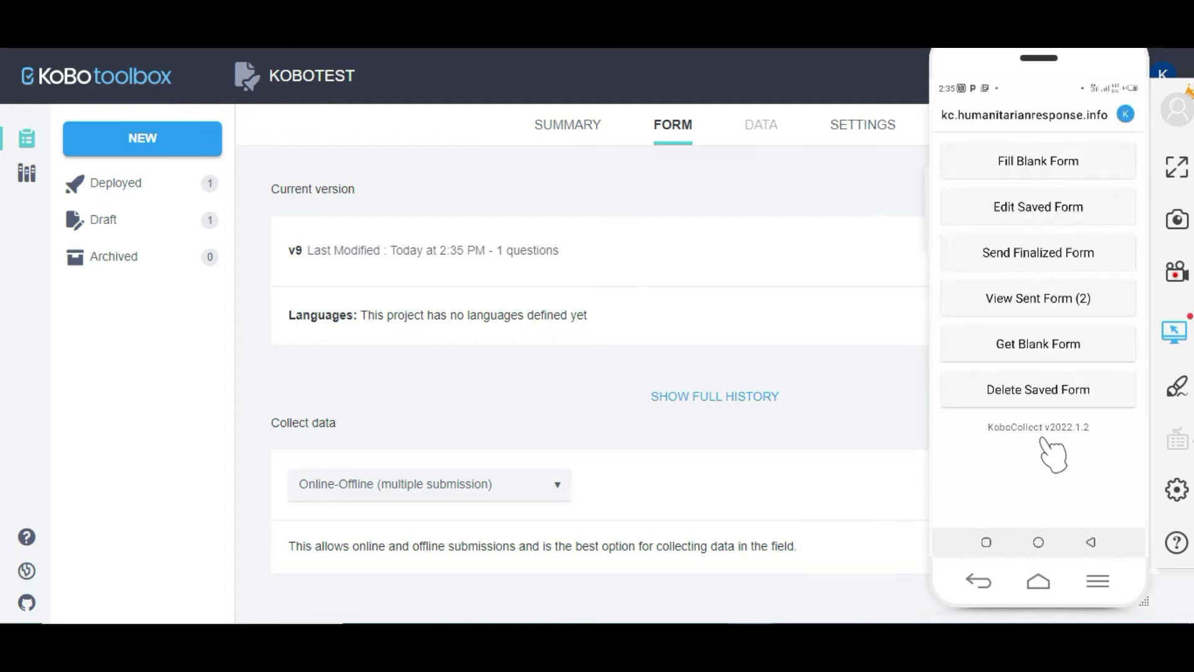
{"action": "left_click", "coordinate": [1060, 349]}
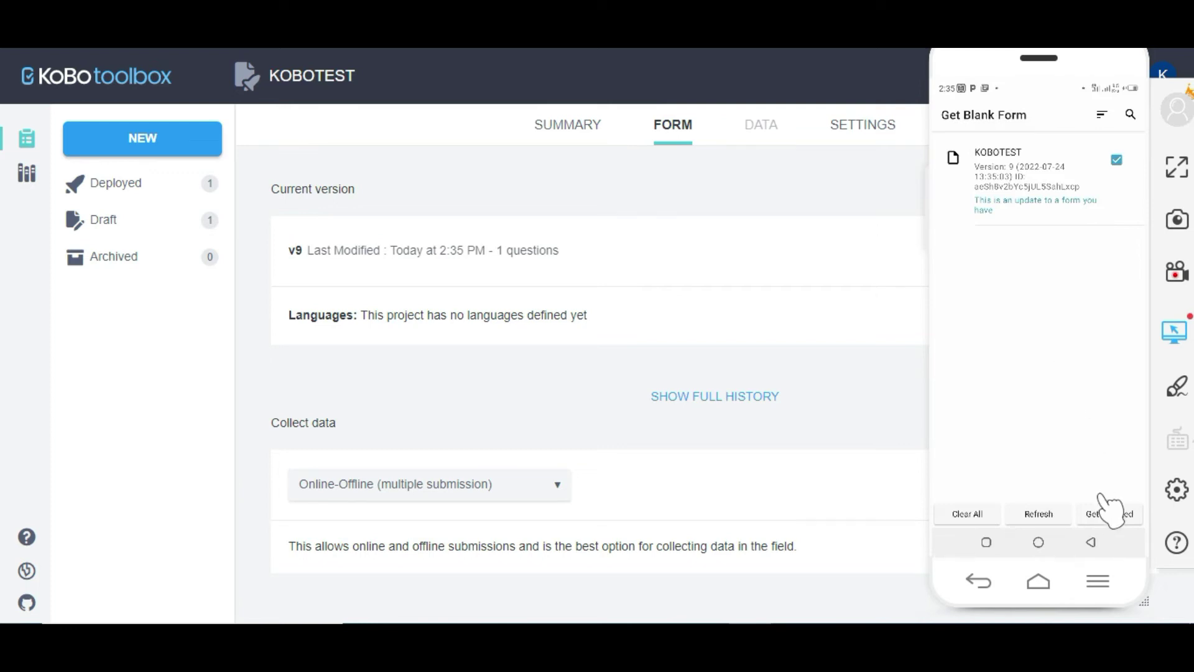
{"action": "left_click", "coordinate": [1112, 519]}
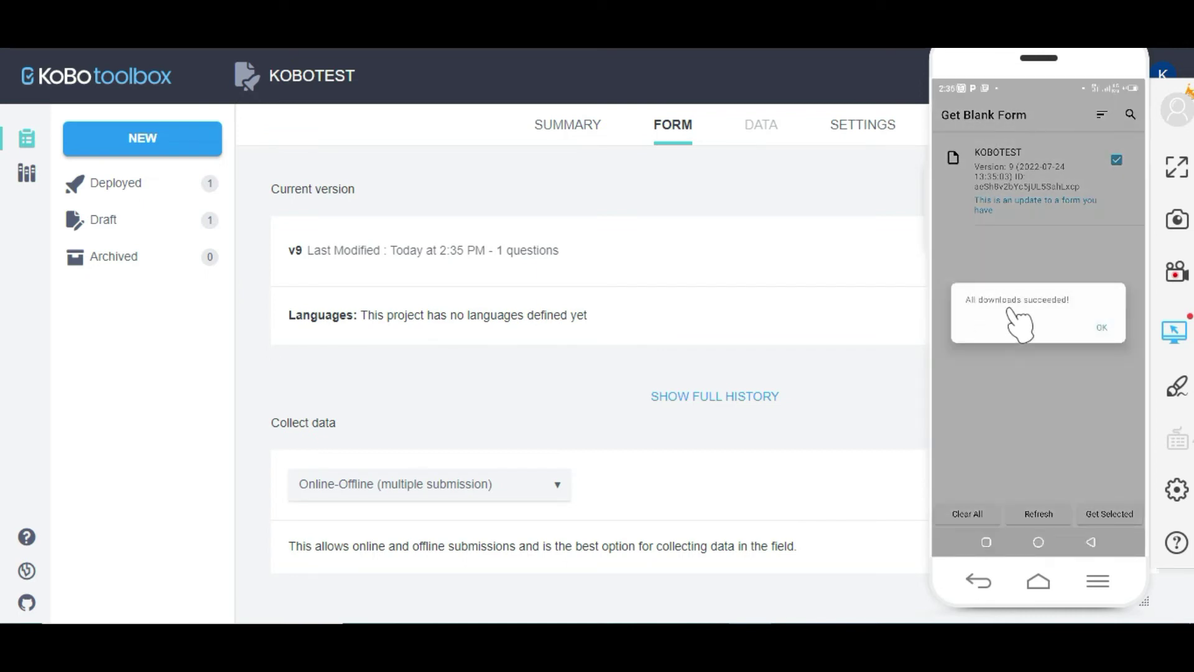
{"action": "left_click", "coordinate": [1088, 326]}
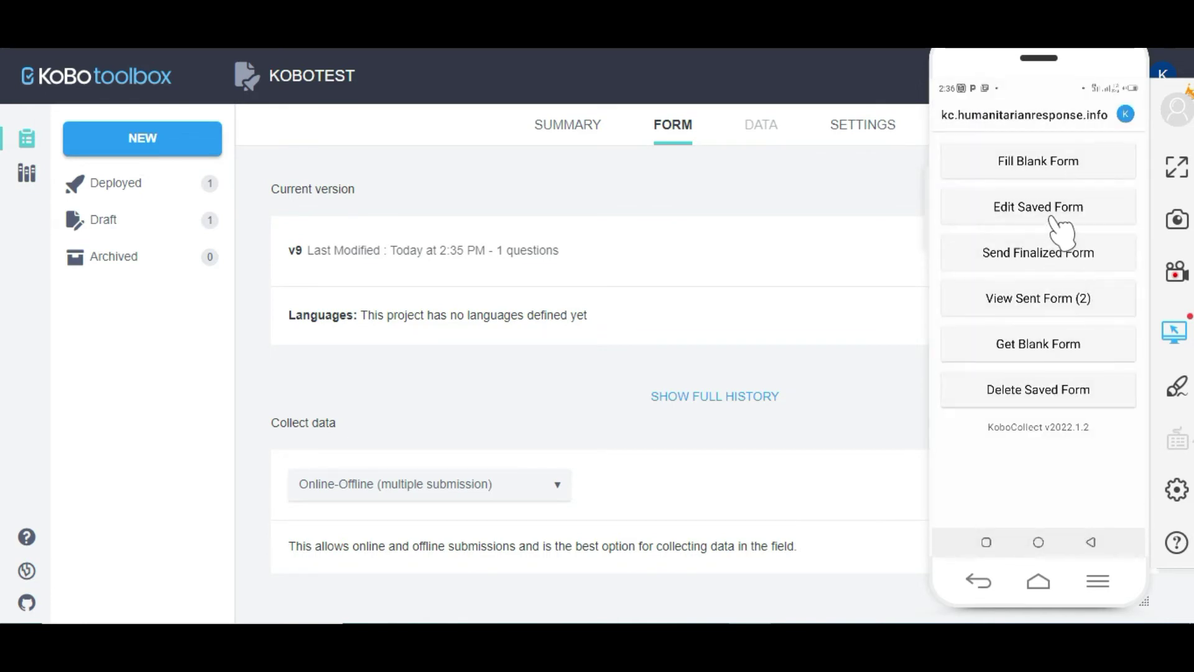
{"action": "left_click", "coordinate": [995, 160]}
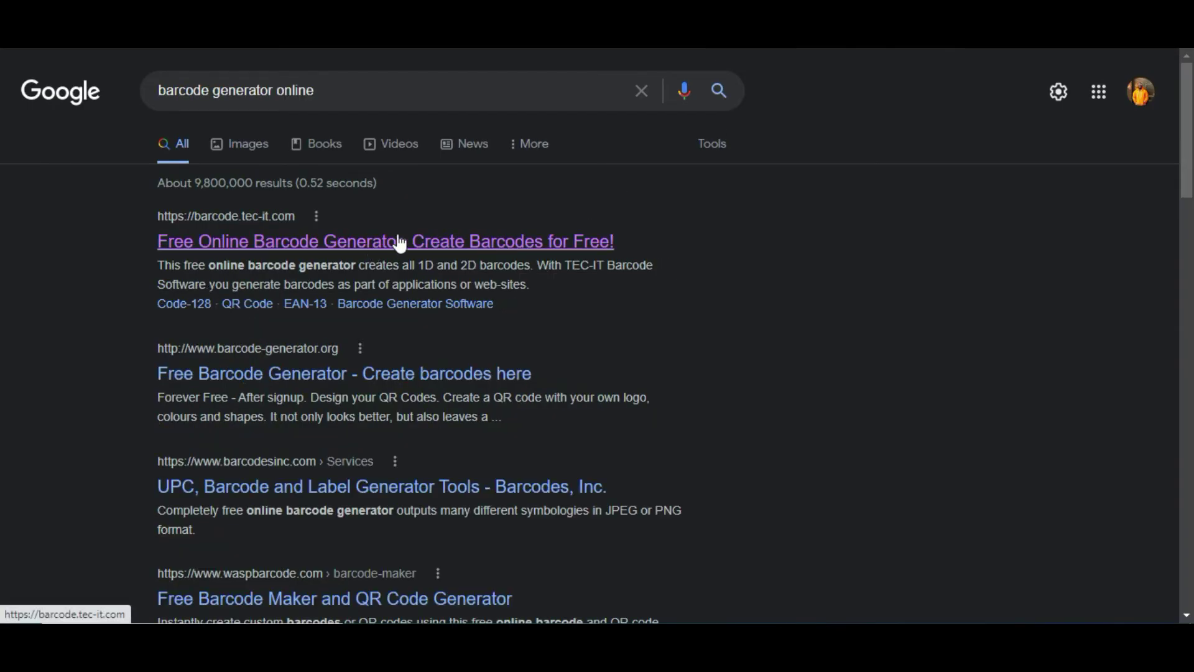
Step: Look over the TEC-IT online barcode generator page, then start a new search for 'QR CODE'
{"action": "left_click", "coordinate": [327, 248]}
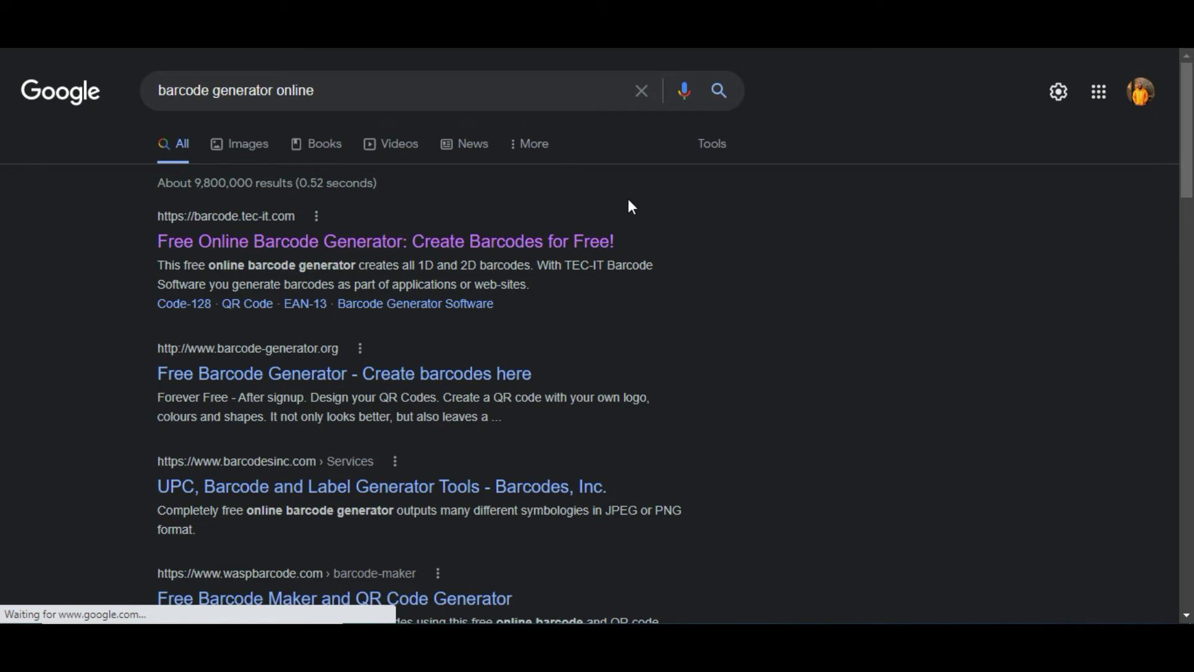
{"action": "scroll", "coordinate": [638, 451], "scroll_direction": "down", "scroll_amount": 1}
{"action": "scroll", "coordinate": [641, 448], "scroll_direction": "up", "scroll_amount": 1}
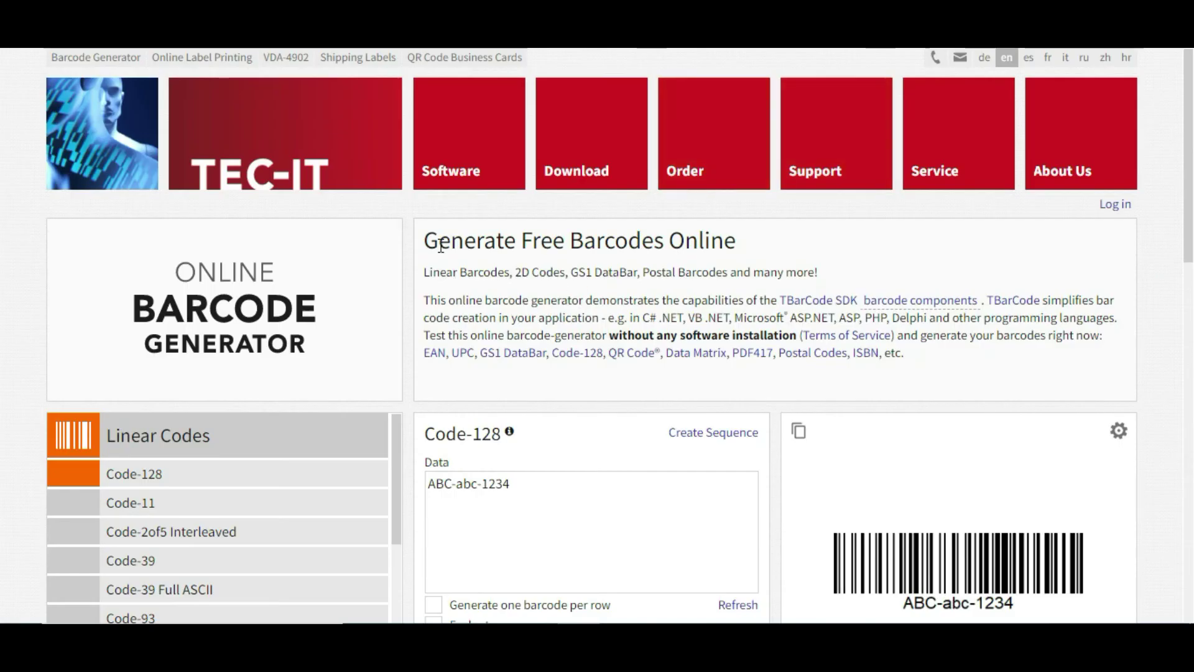
{"action": "scroll", "coordinate": [441, 246], "scroll_direction": "down", "scroll_amount": 5}
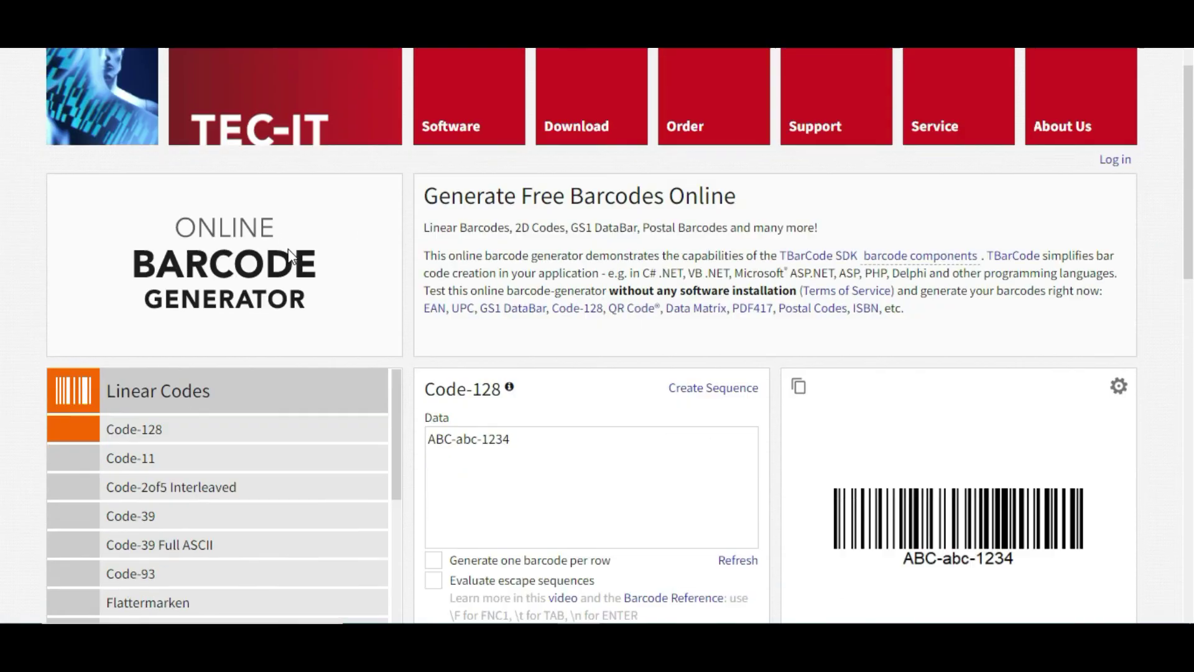
{"action": "scroll", "coordinate": [290, 258], "scroll_direction": "down", "scroll_amount": 5}
{"action": "scroll", "coordinate": [290, 258], "scroll_direction": "up", "scroll_amount": 5}
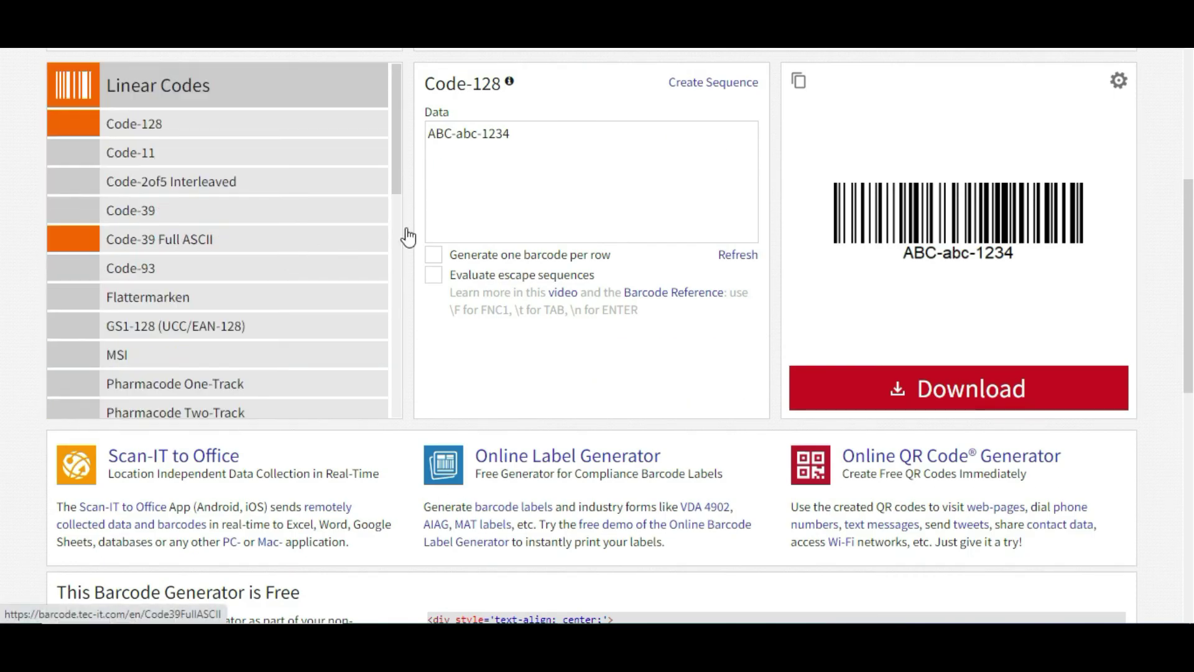
{"action": "scroll", "coordinate": [618, 219], "scroll_direction": "up", "scroll_amount": 5}
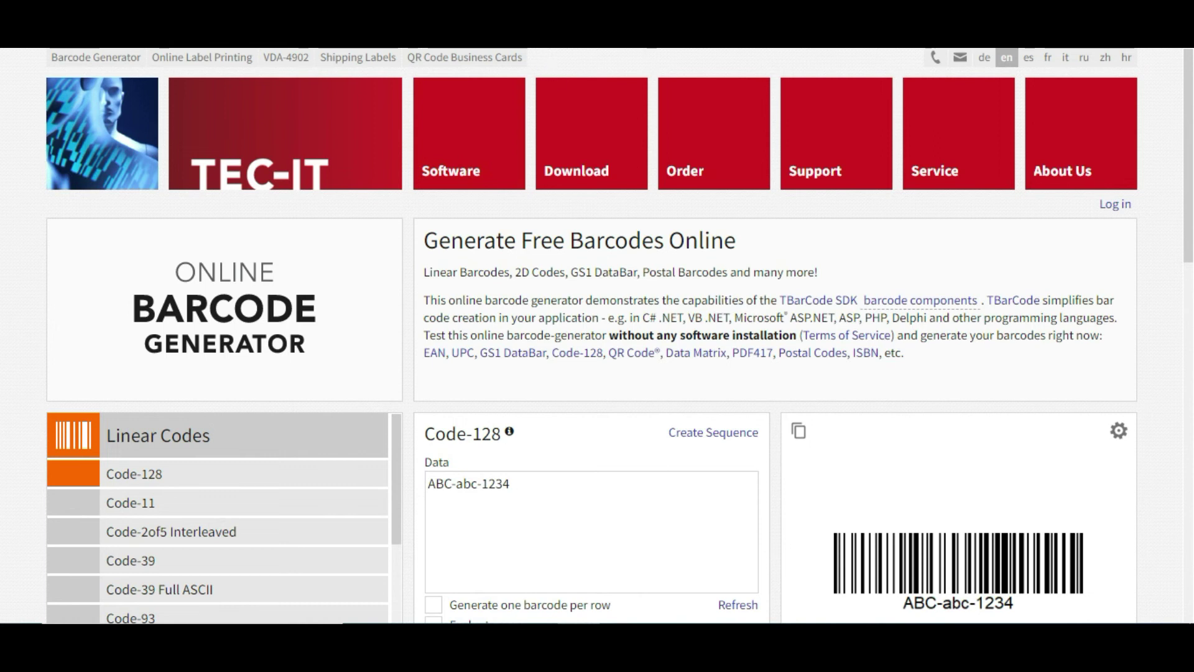
{"action": "key", "text": "ctrl+l"}
{"action": "type", "text": "QR CODE"}
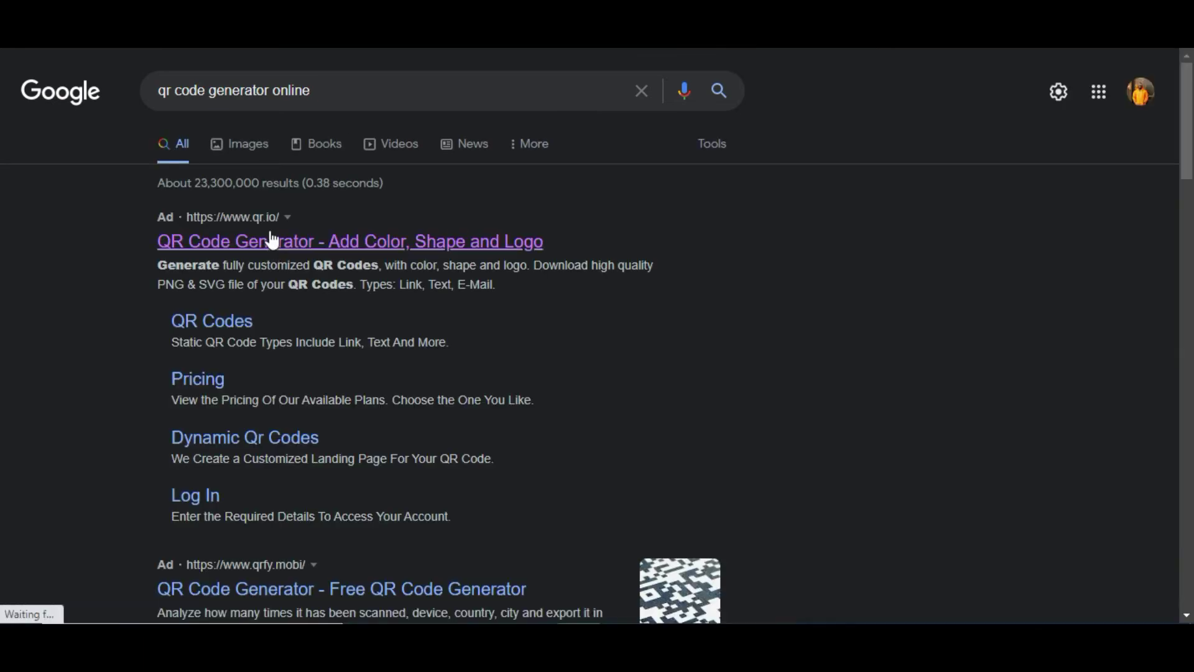
{"action": "left_click", "coordinate": [272, 240]}
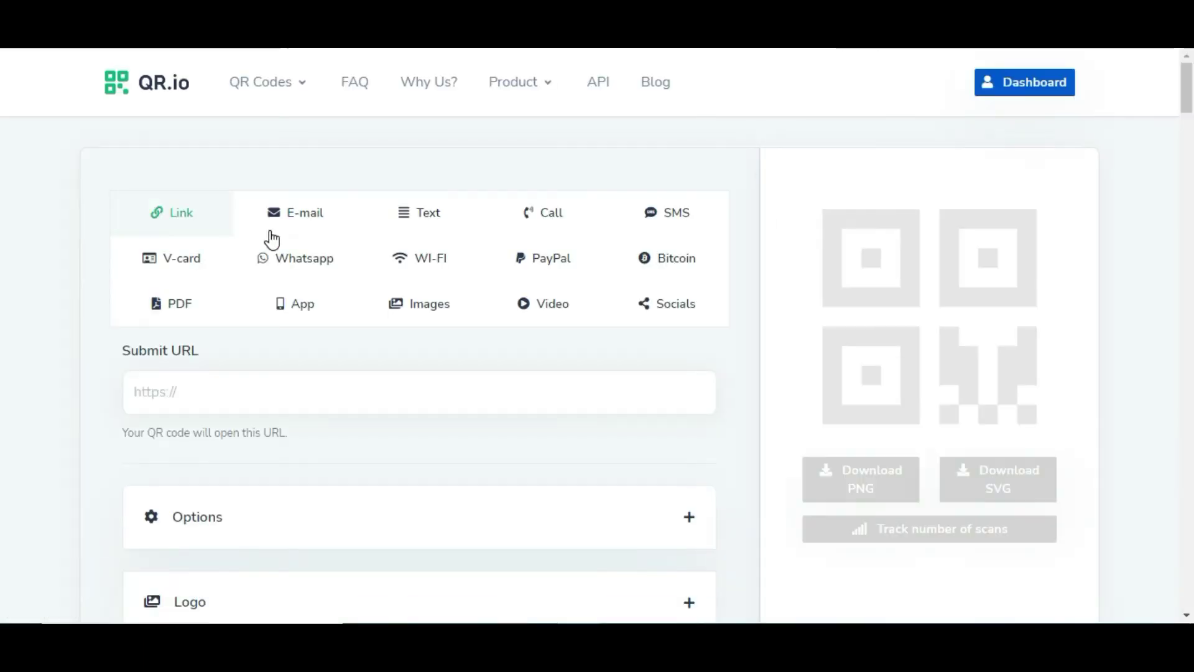
{"action": "scroll", "coordinate": [261, 275], "scroll_direction": "down", "scroll_amount": 3}
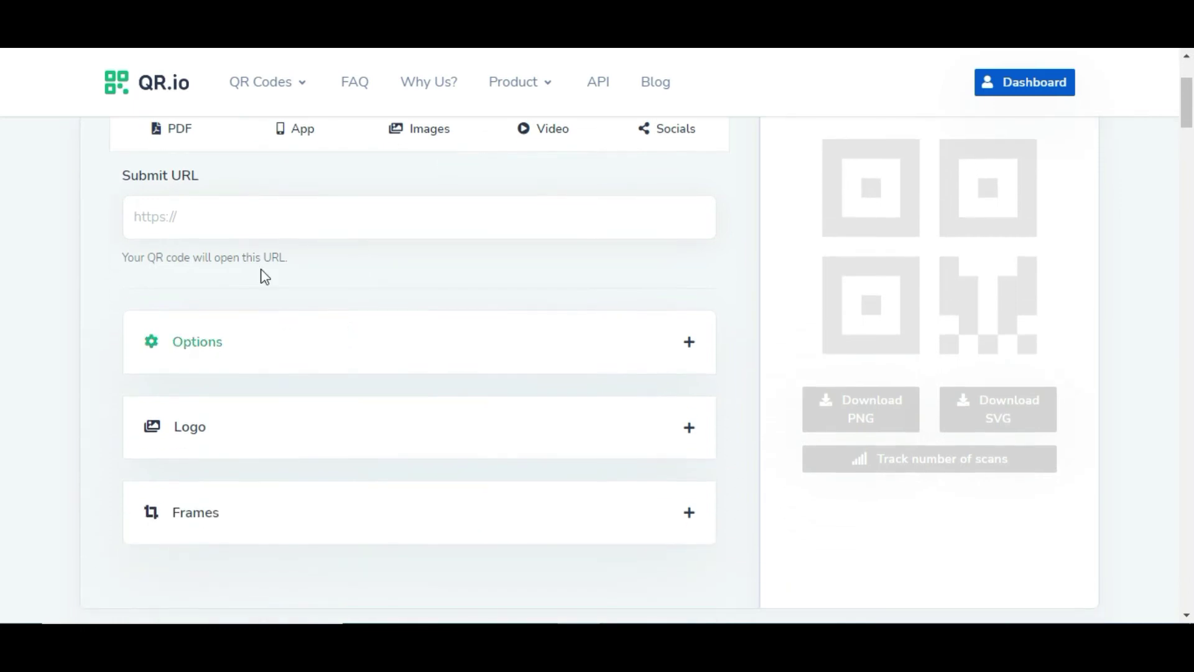
{"action": "scroll", "coordinate": [246, 240], "scroll_direction": "up", "scroll_amount": 3}
{"action": "left_click", "coordinate": [305, 400]}
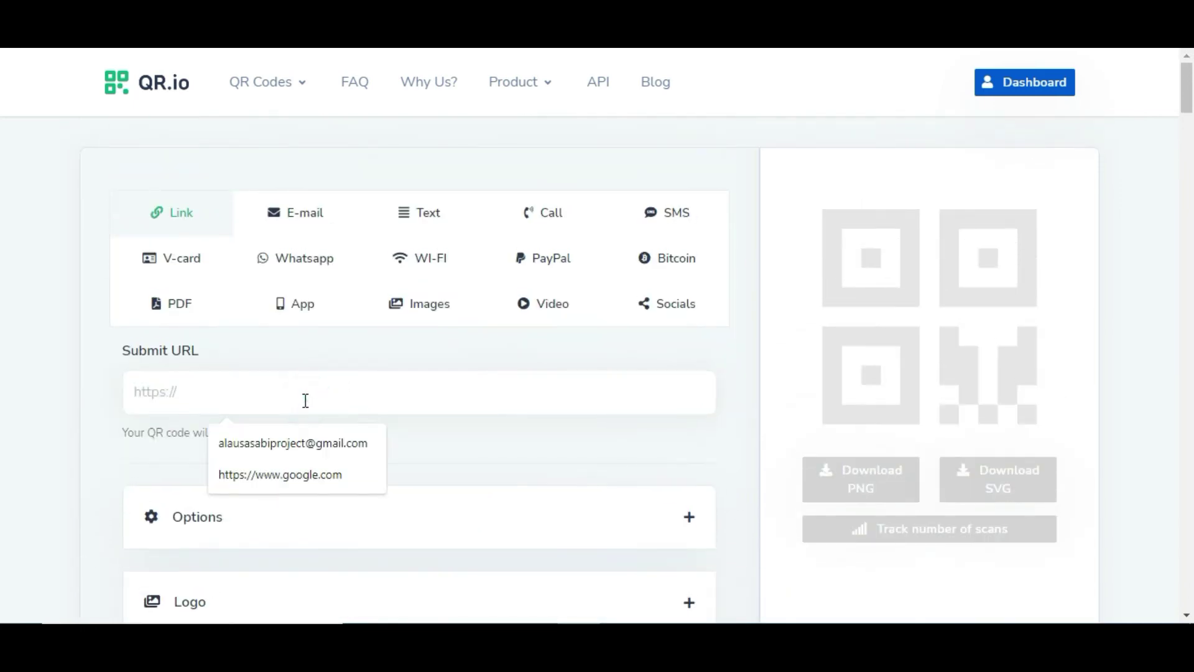
{"action": "type", "text": "www.KOBOTOOL"}
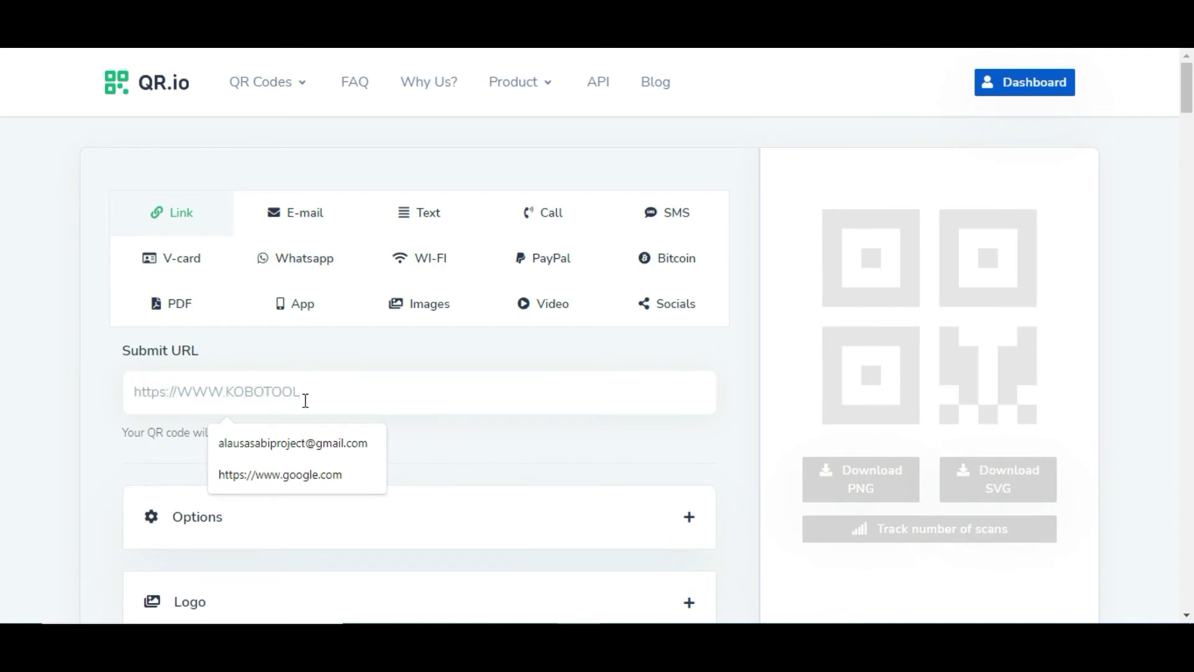
{"action": "type", "text": "BOX.ORG"}
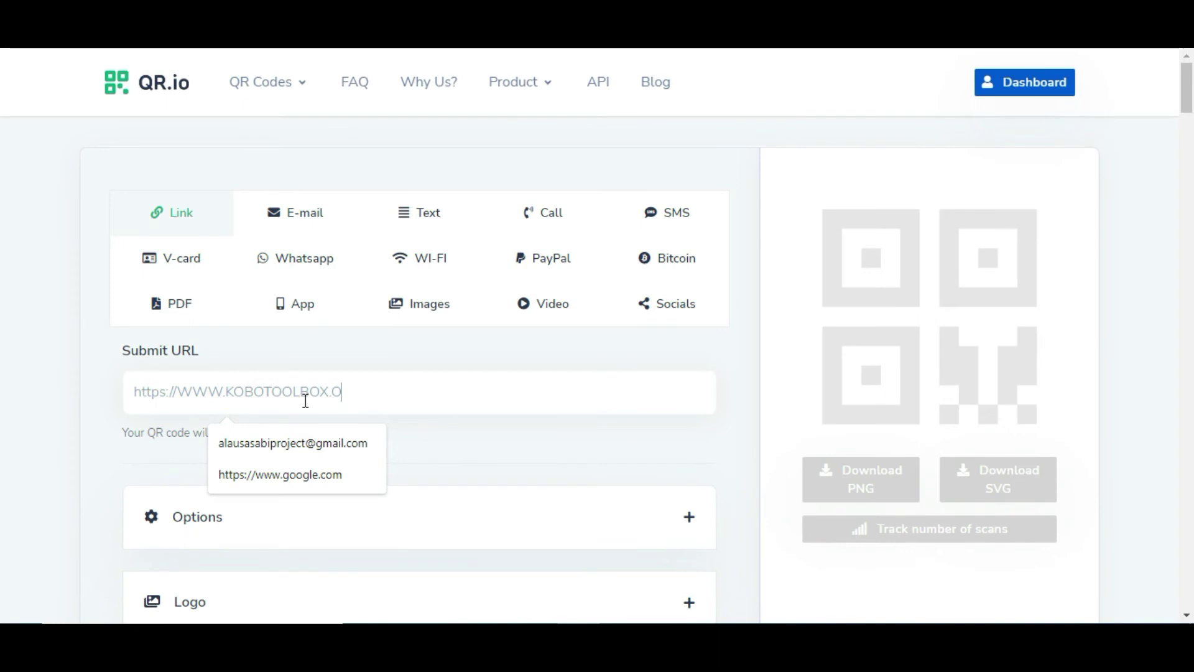
{"action": "left_click", "coordinate": [463, 453]}
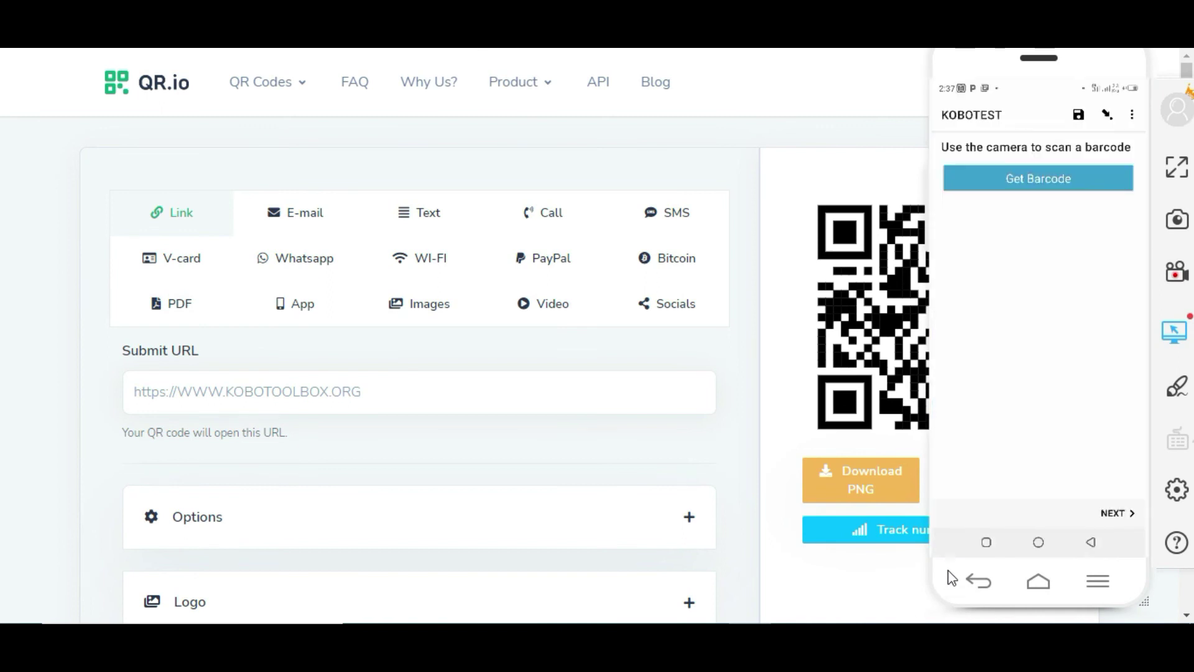
Step: Start KoboCollect's barcode scanner and move the phone window aside so the camera sees the QR code
{"action": "left_click", "coordinate": [1046, 179]}
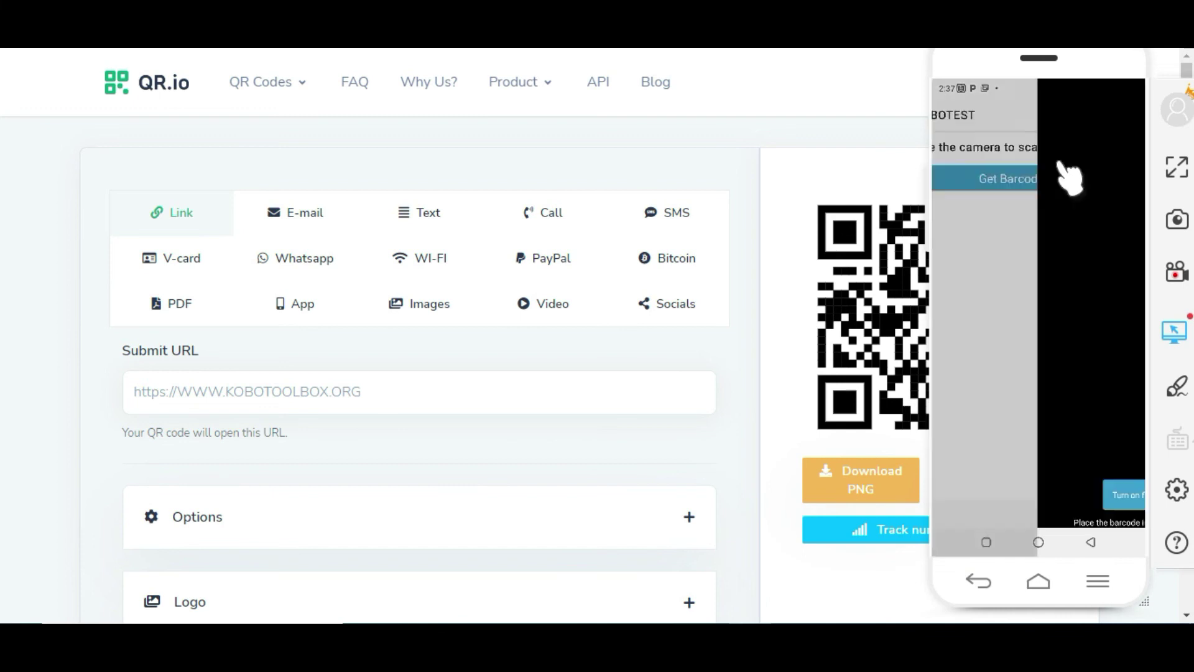
{"action": "left_click_drag", "start_coordinate": [1009, 49], "coordinate": [506, 57]}
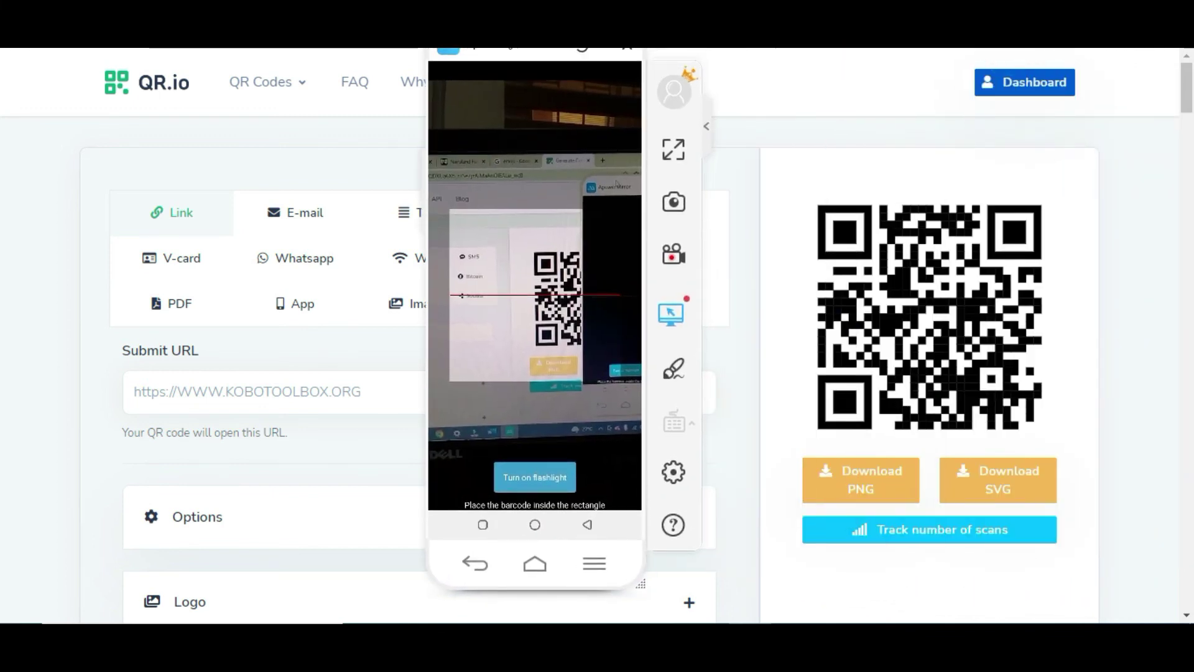